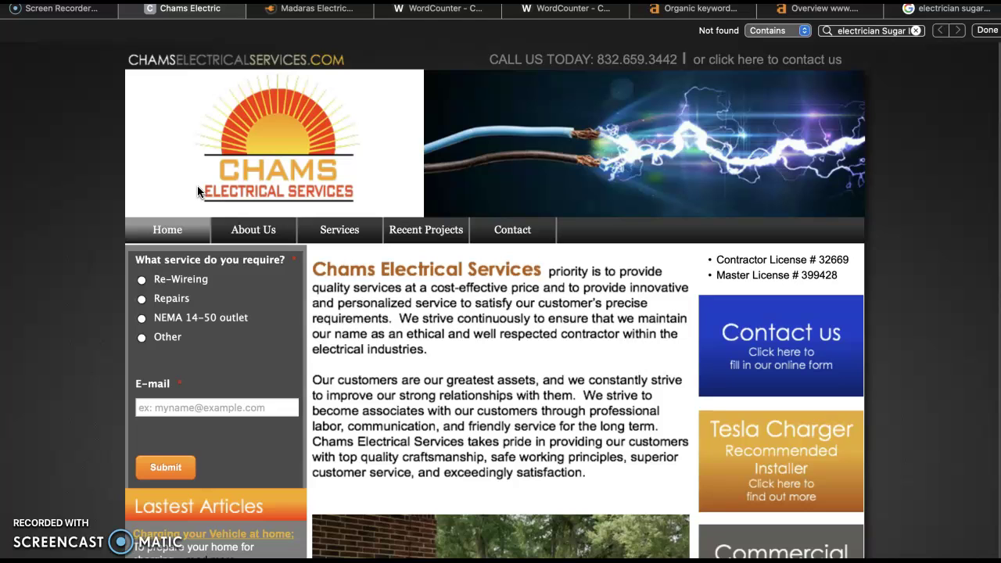
Step: Examine the Chams Electrical Services home page, from its header and service form down to the vehicle charging photo and footer
scroll(149, 141, "down", 2)
scroll(512, 67, "up", 2)
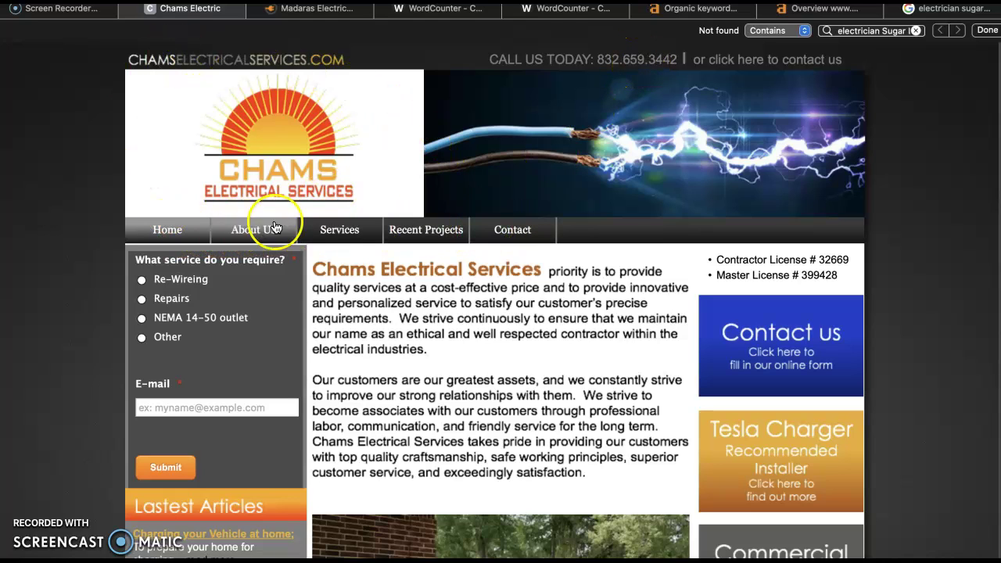
scroll(472, 290, "down", 8)
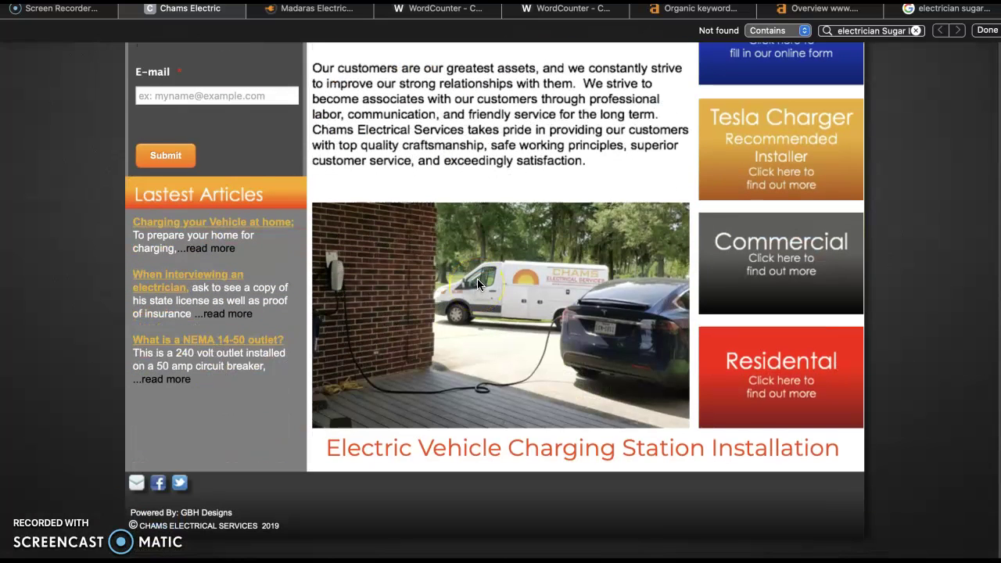
scroll(472, 282, "up", 1)
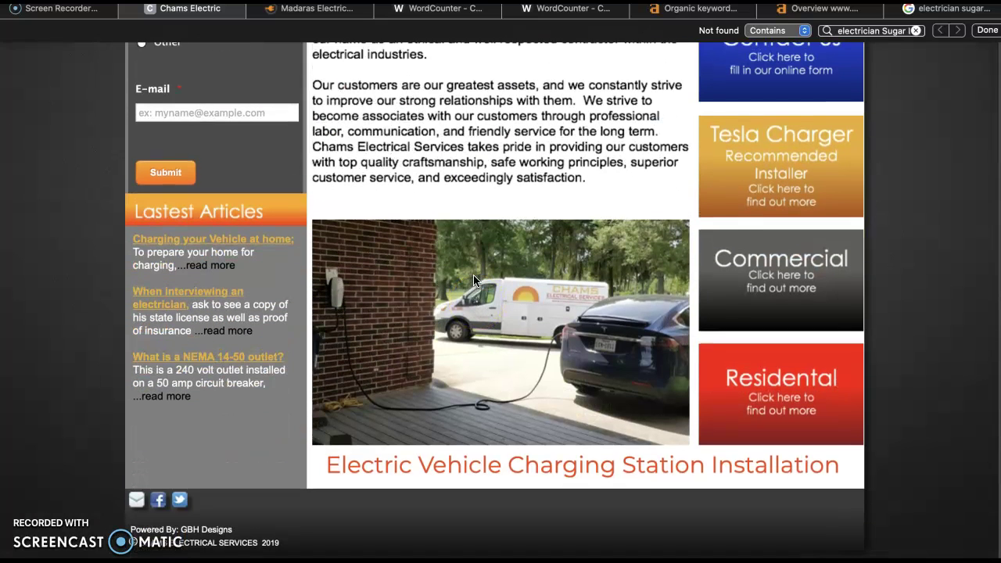
scroll(473, 280, "up", 8)
scroll(471, 283, "down", 4)
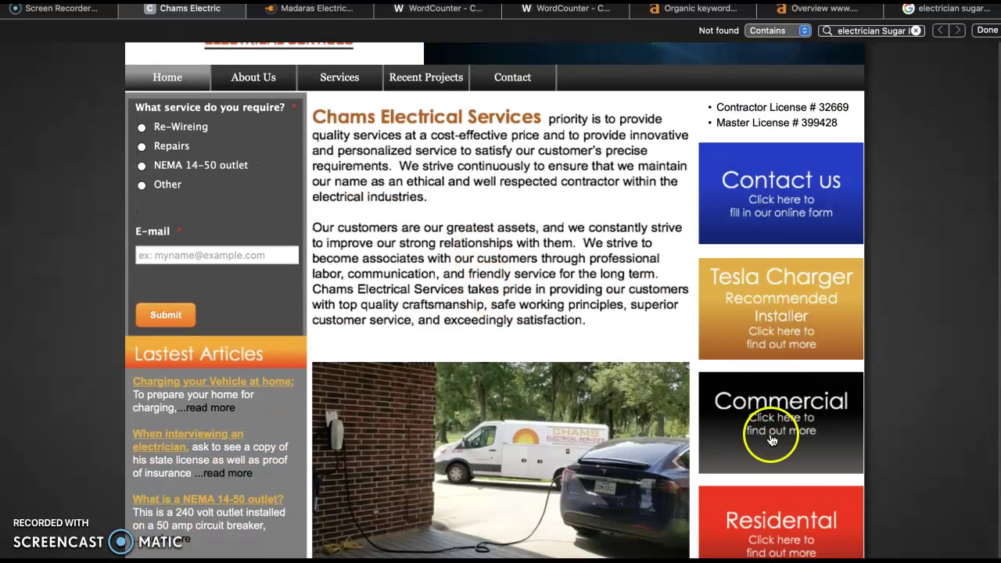
scroll(602, 469, "down", 2)
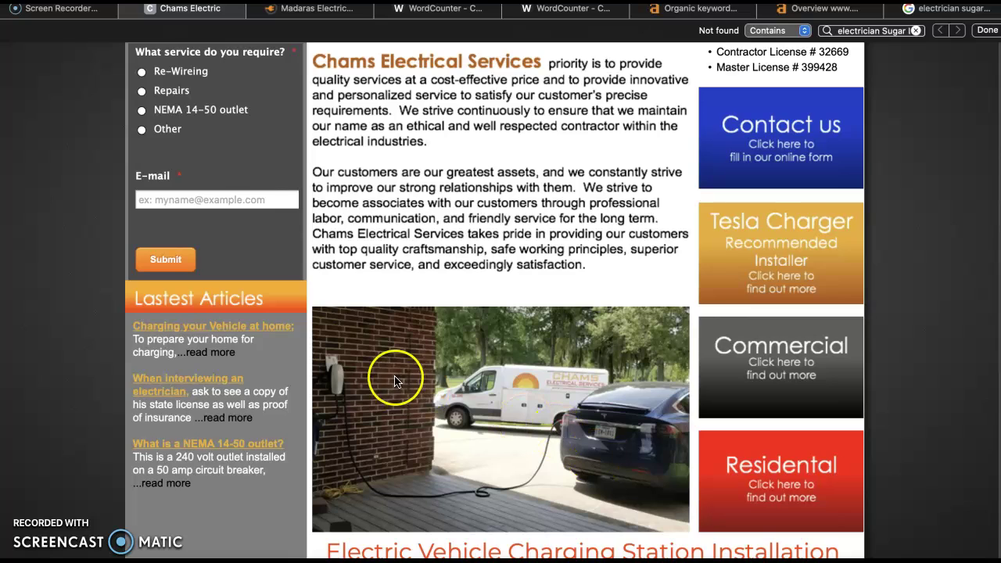
scroll(429, 364, "up", 1)
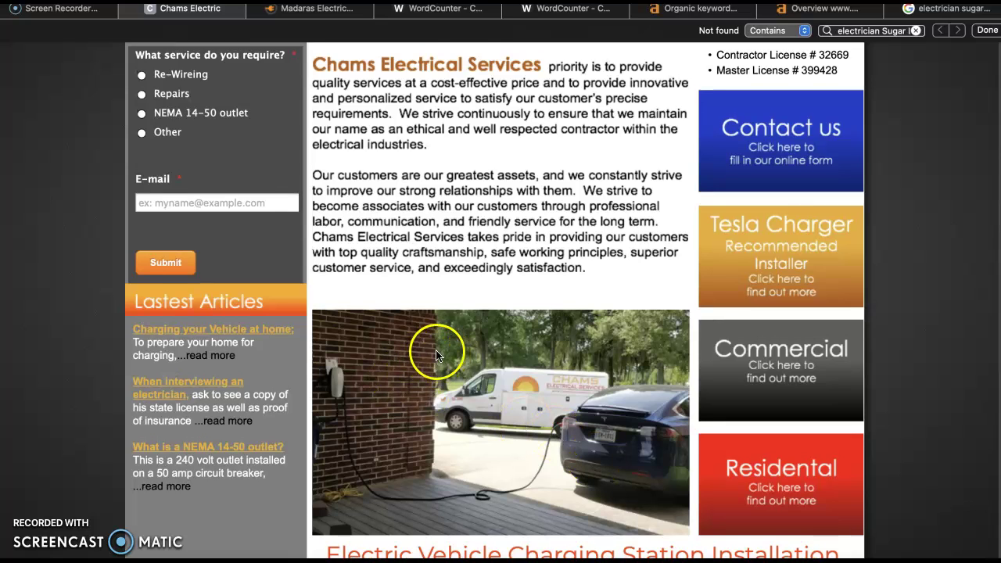
Step: Check the save name and image options of the home page's main content without saving the image
right_click(439, 351)
left_click(510, 420)
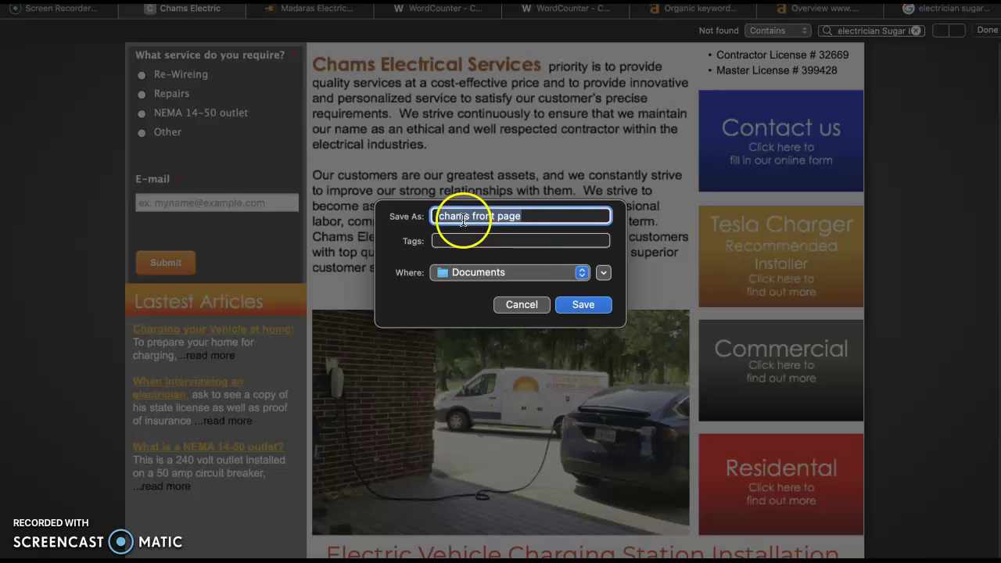
left_click(521, 306)
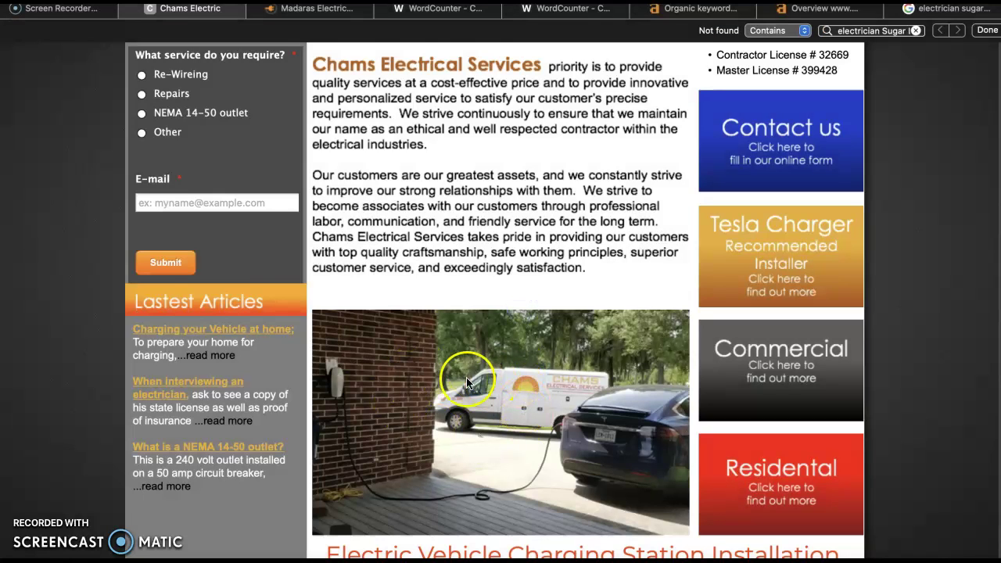
scroll(461, 383, "up", 1)
scroll(450, 383, "up", 2)
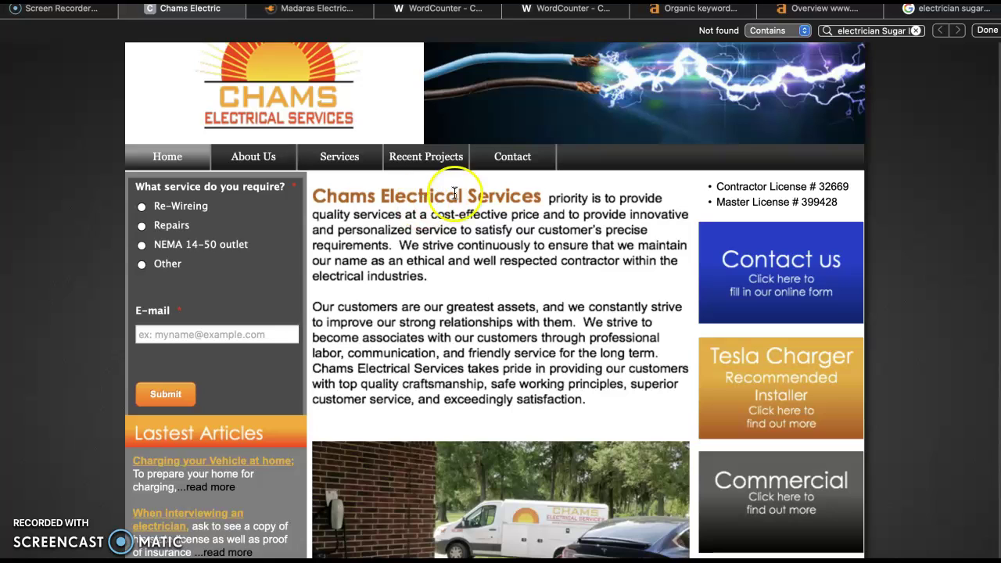
right_click(431, 280)
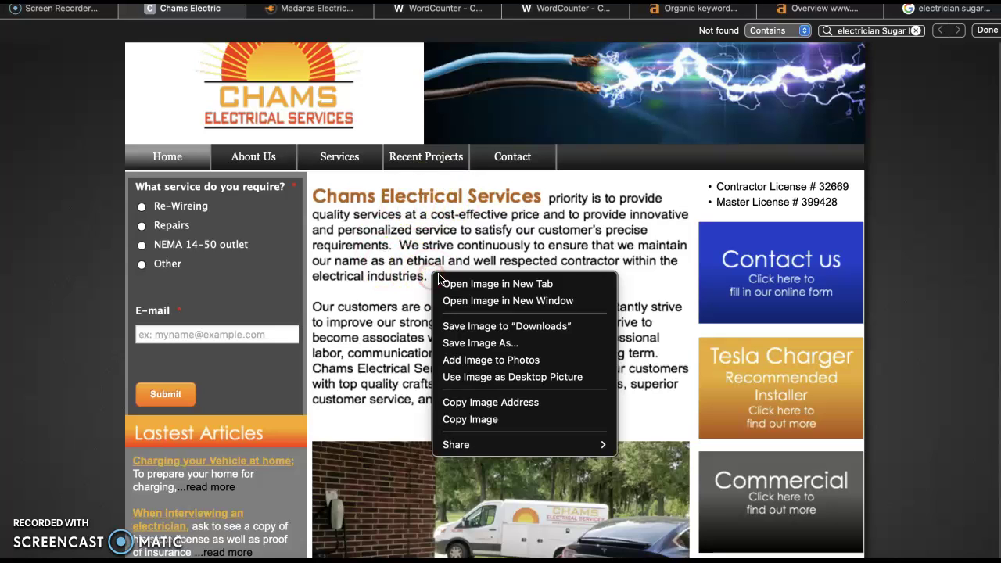
left_click(380, 290)
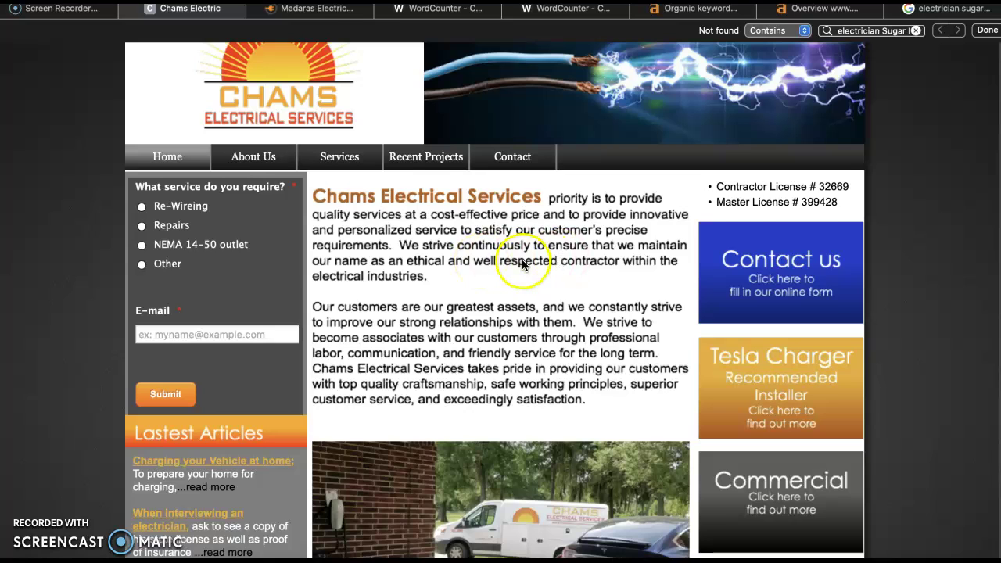
Step: Examine the Chams home page wording against the search phrase already entered for finding text on the page
scroll(485, 262, "up", 2)
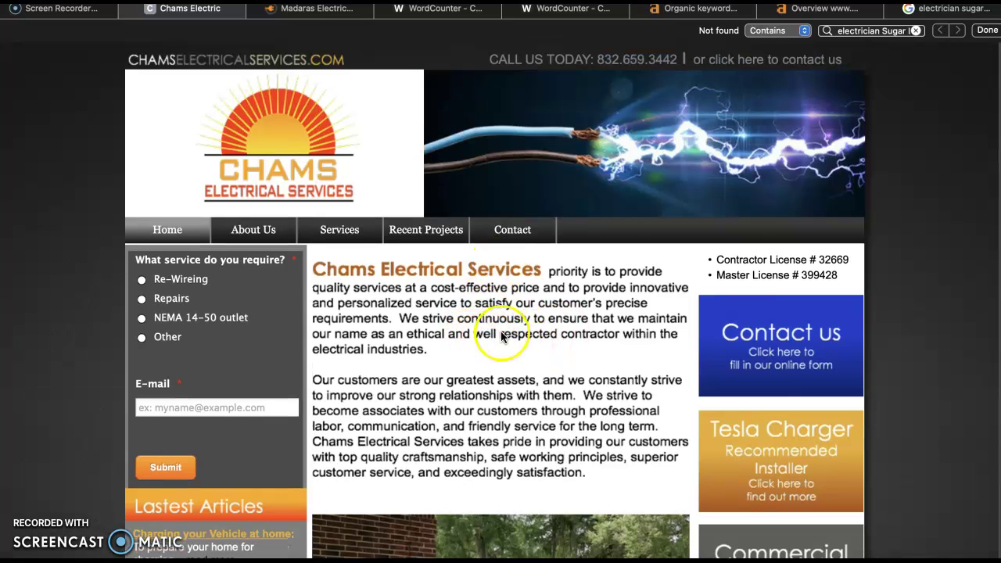
scroll(479, 316, "down", 1)
scroll(479, 316, "up", 1)
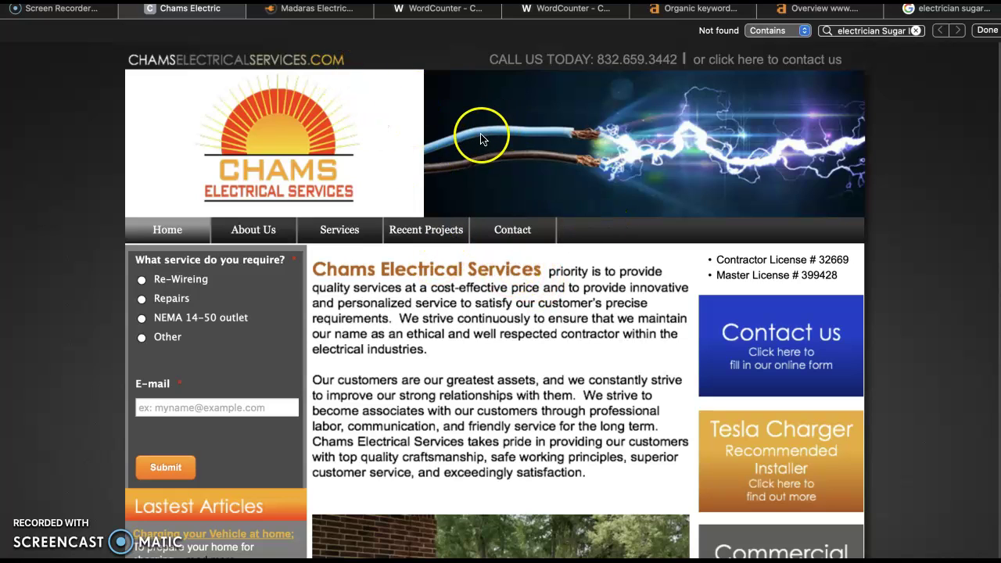
left_click(876, 35)
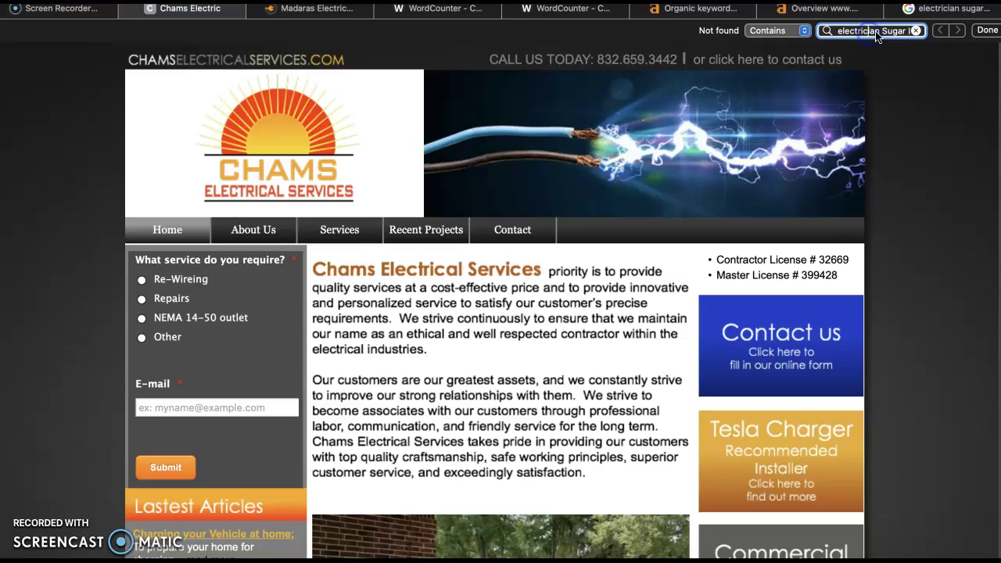
triple_click(891, 36)
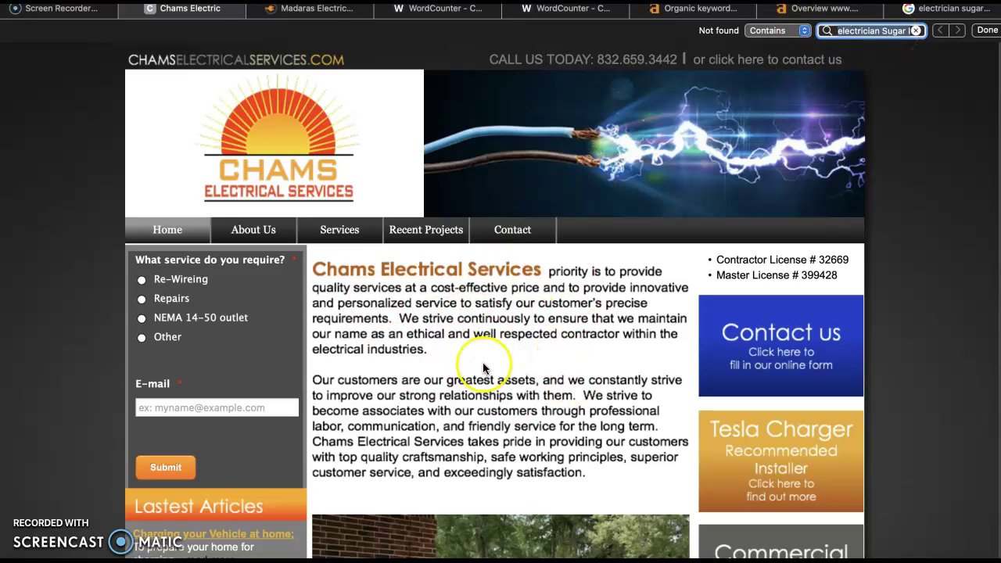
scroll(504, 407, "down", 1)
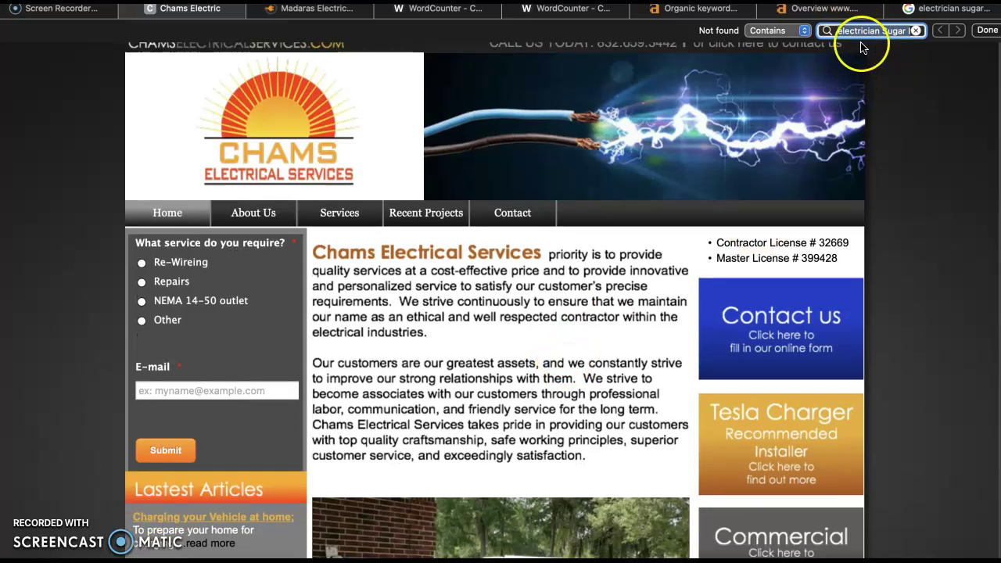
scroll(520, 258, "up", 1)
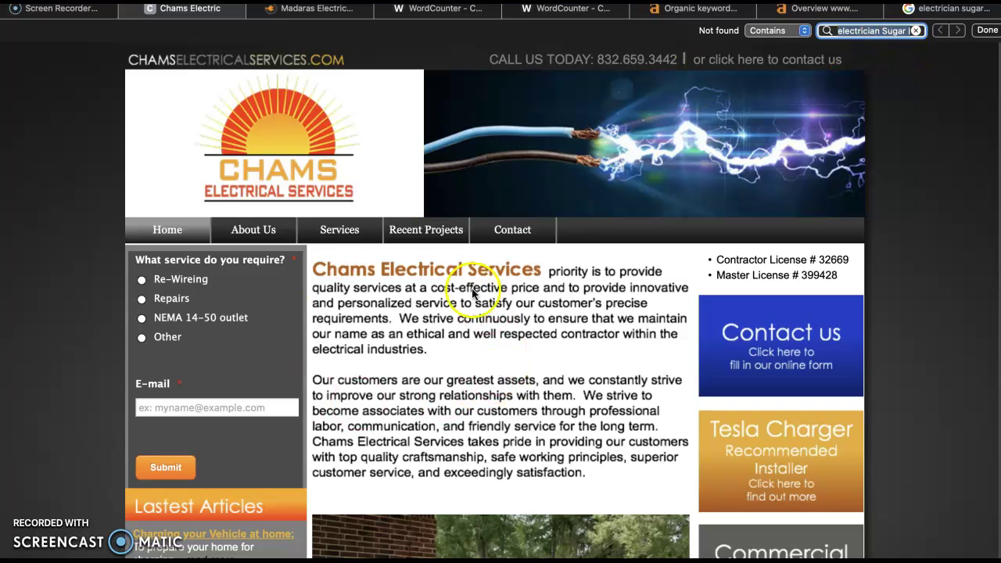
scroll(391, 309, "down", 1)
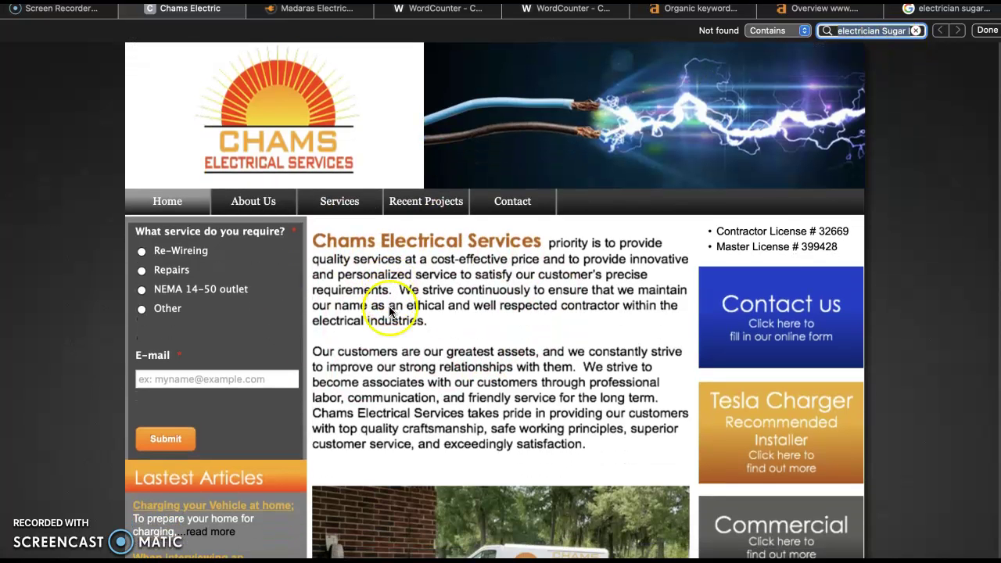
scroll(390, 311, "down", 1)
scroll(393, 297, "up", 2)
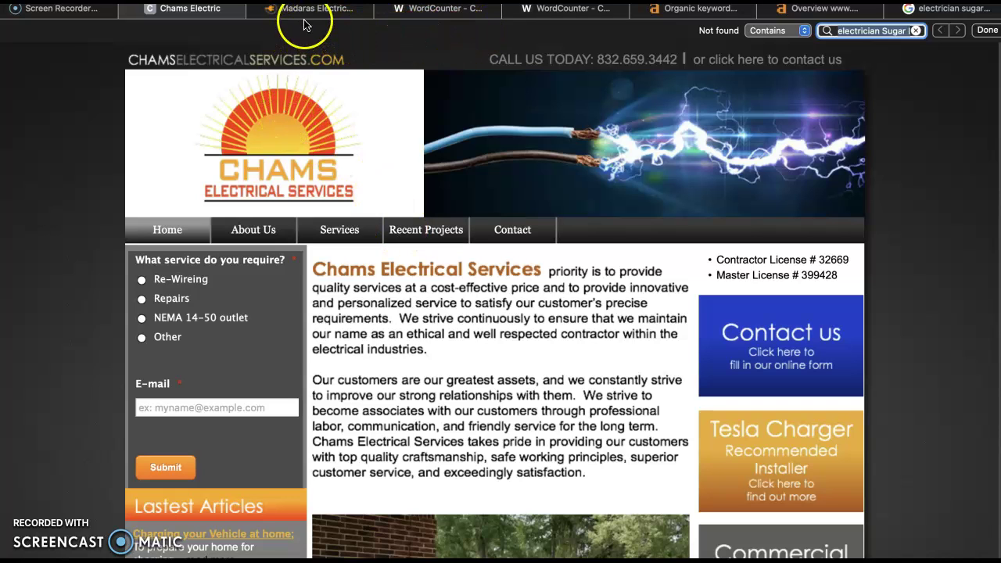
Step: Compare the Madaras Electrical home page and its WordCounter word count with the Chams Electrical Services home page
left_click(452, 11)
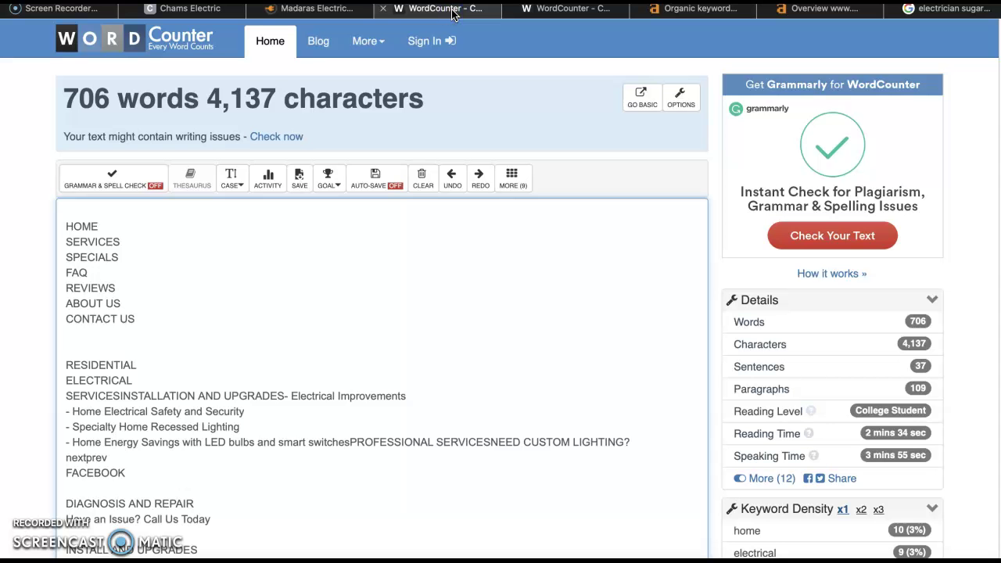
left_click(286, 9)
left_click(412, 251)
scroll(412, 251, "up", 20)
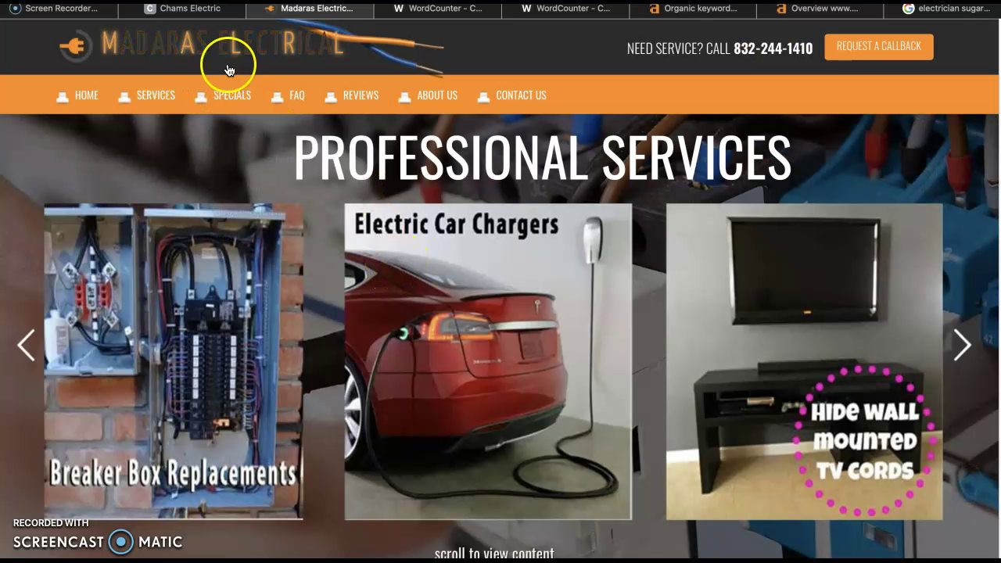
left_click(439, 14)
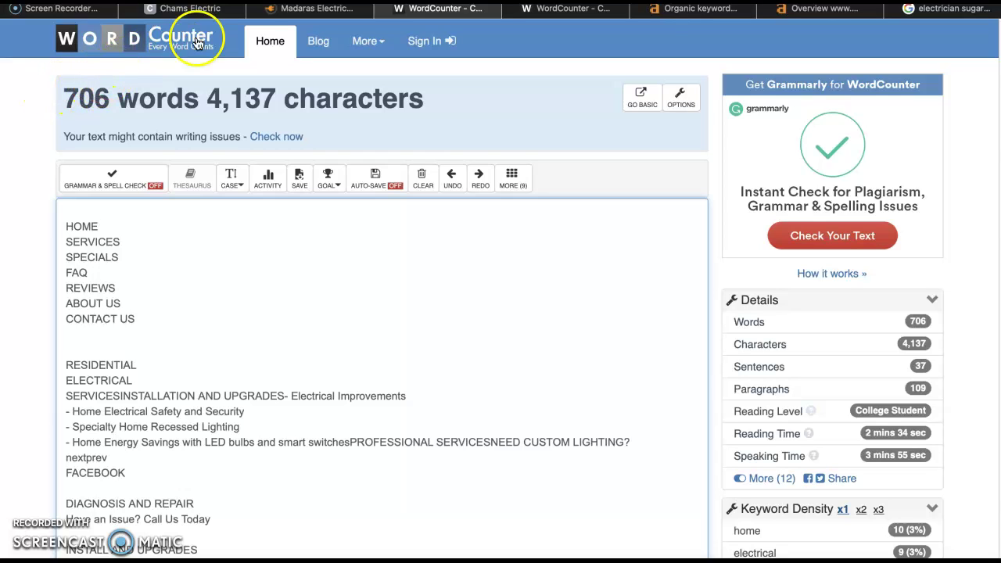
mouse_move(194, 14)
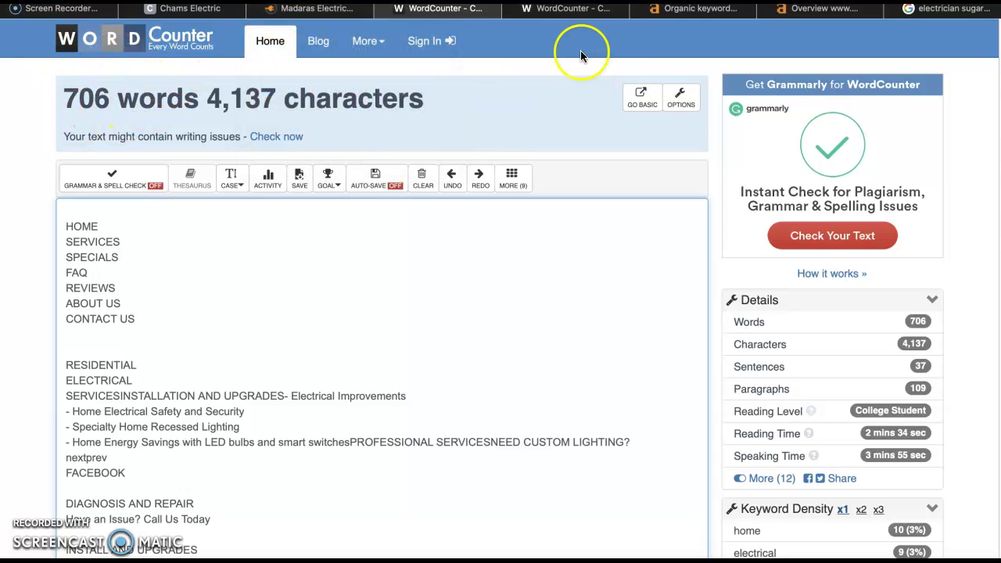
left_click(182, 16)
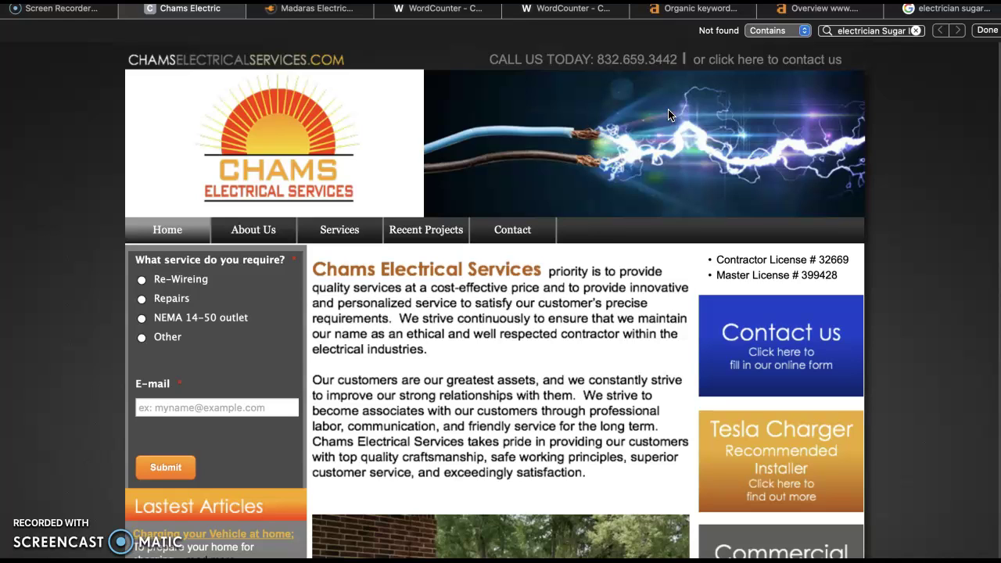
Step: Review the Ahrefs organic keywords for chamselectricalservices.com/index.html and open the site's overview
mouse_move(692, 21)
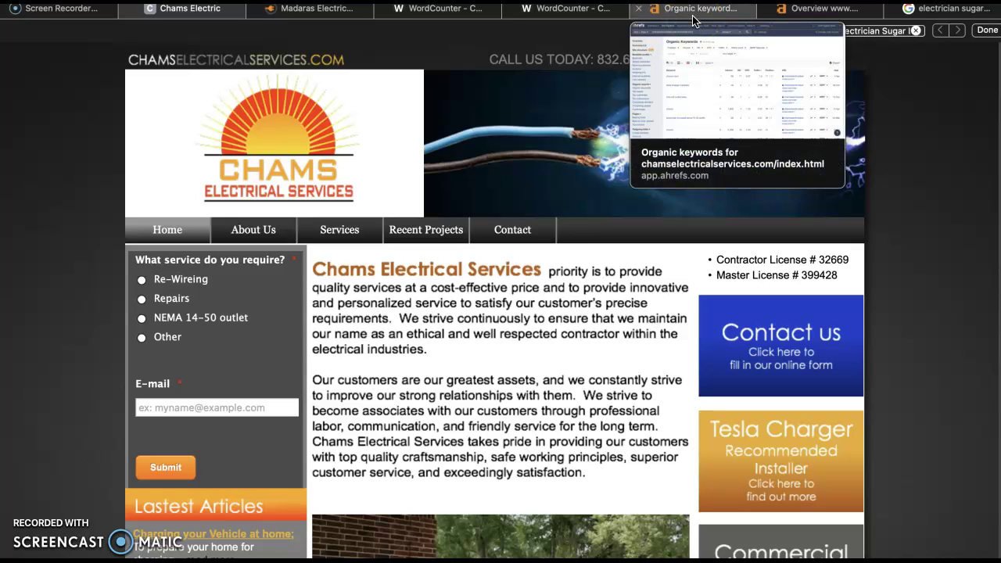
left_click(692, 16)
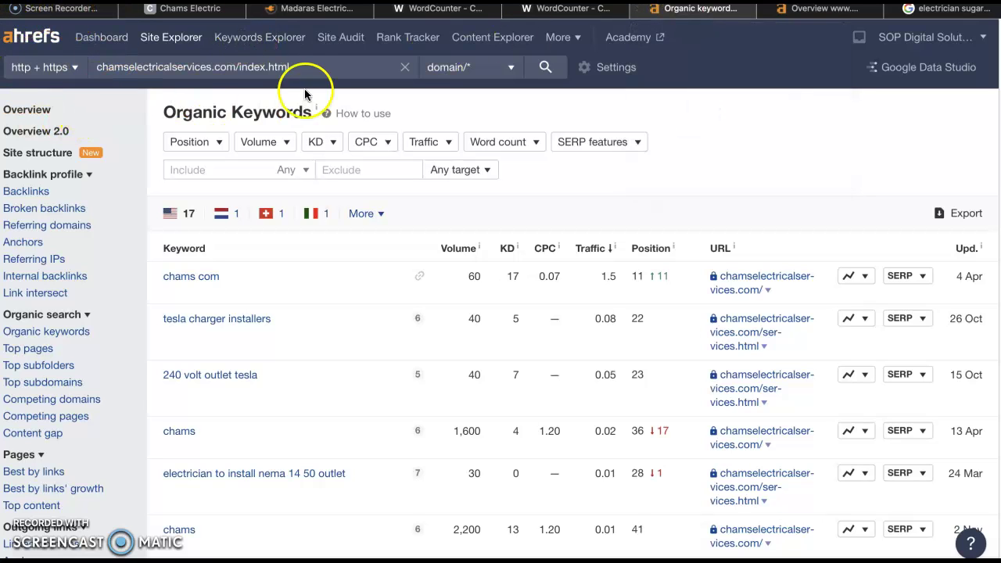
left_click(19, 109)
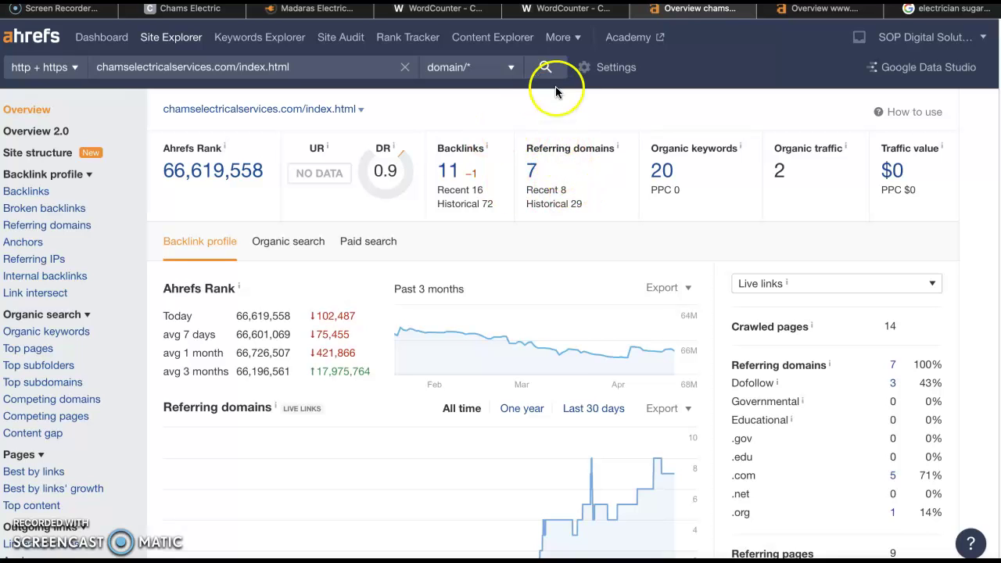
left_click(824, 8)
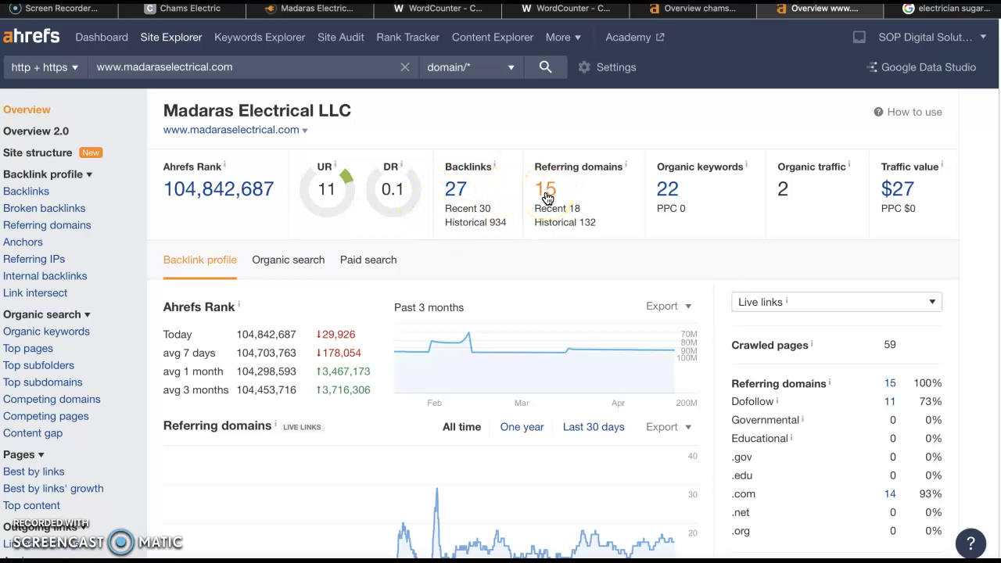
left_click(546, 196)
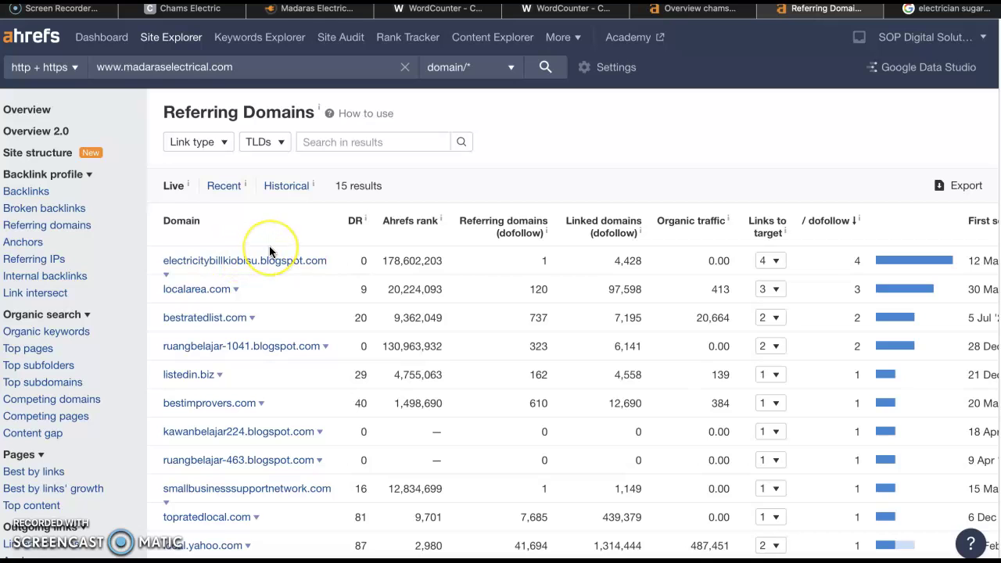
scroll(269, 250, "down", 2)
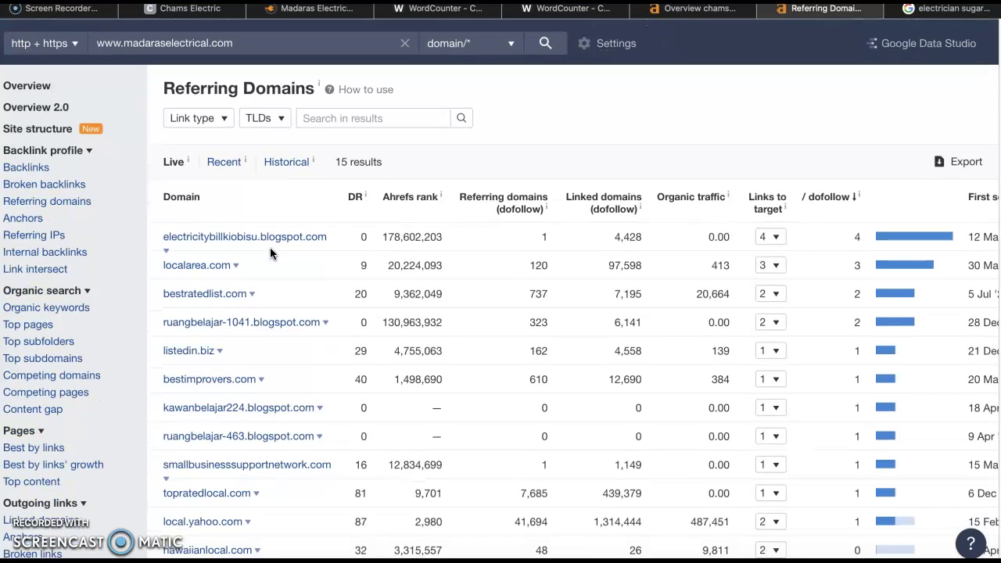
scroll(270, 253, "down", 1)
left_click(254, 164)
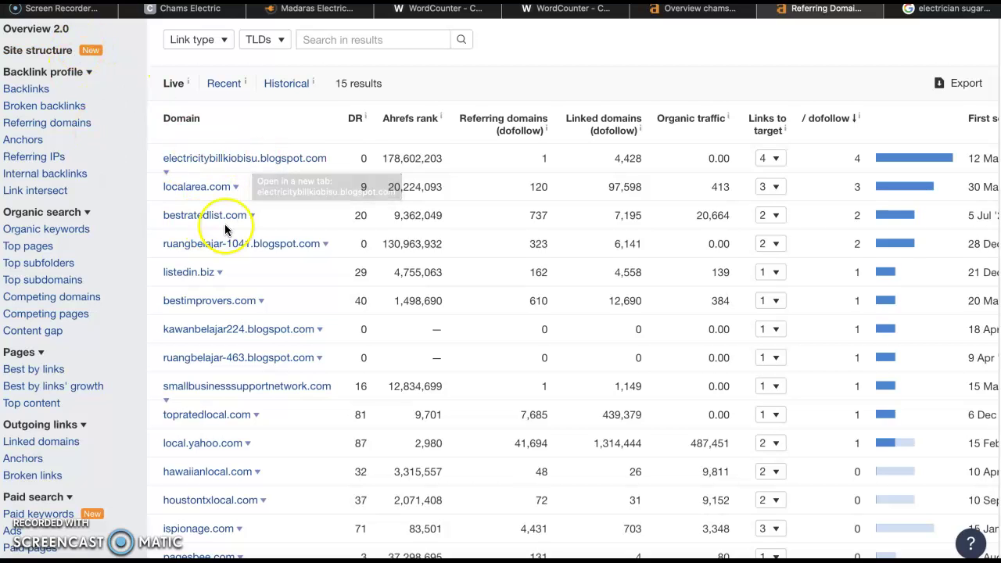
scroll(211, 219, "up", 3)
left_click(32, 110)
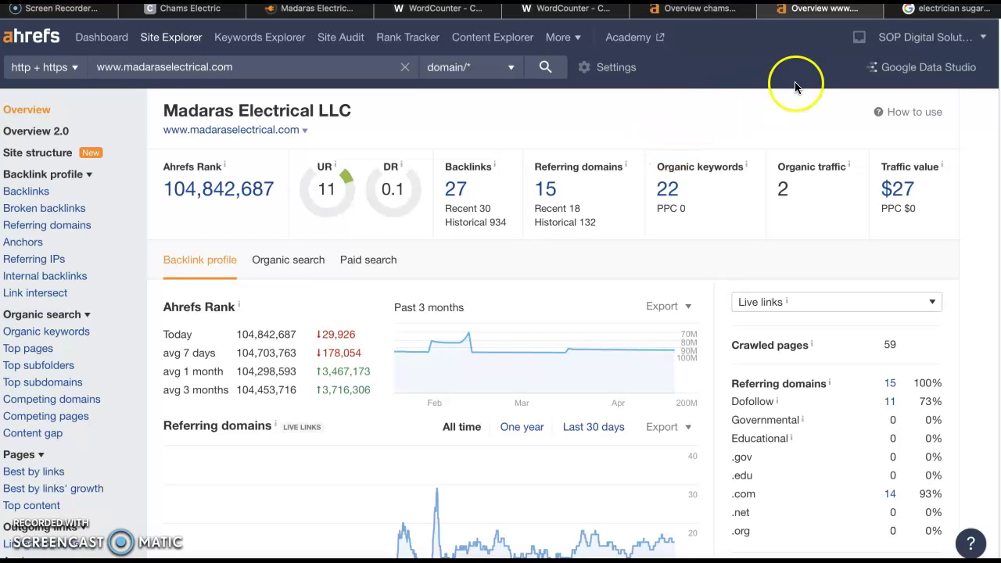
Step: Examine the Google results for "electrician sugar land", including the sponsored listings, local map businesses and organic results
left_click(946, 9)
scroll(98, 342, "down", 8)
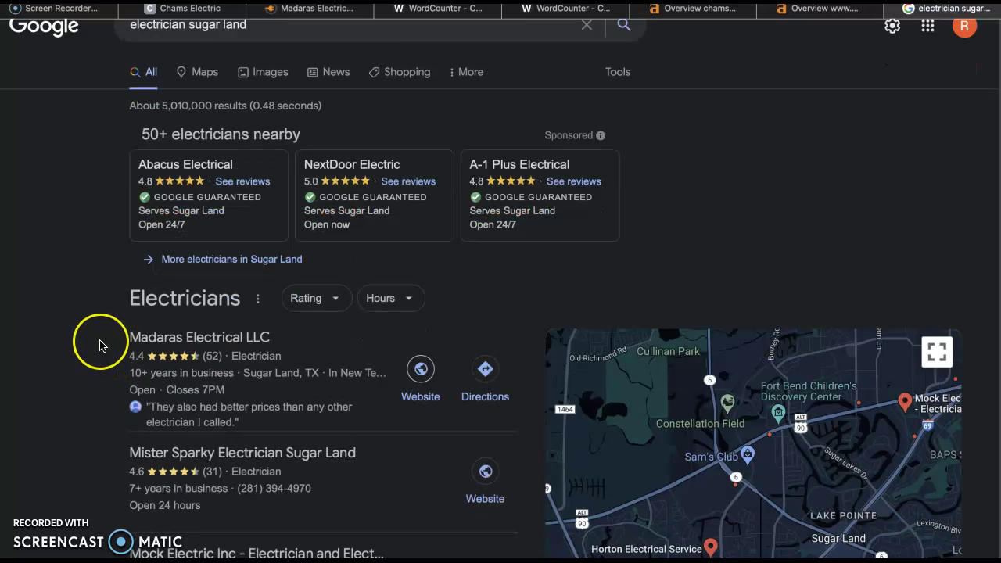
scroll(128, 325, "up", 1)
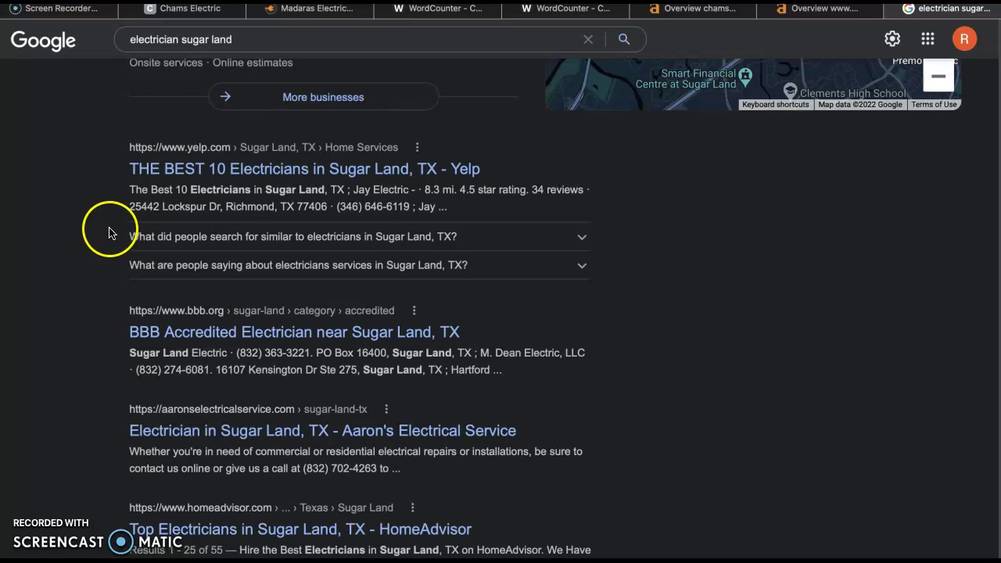
scroll(110, 232, "up", 1)
scroll(109, 232, "up", 7)
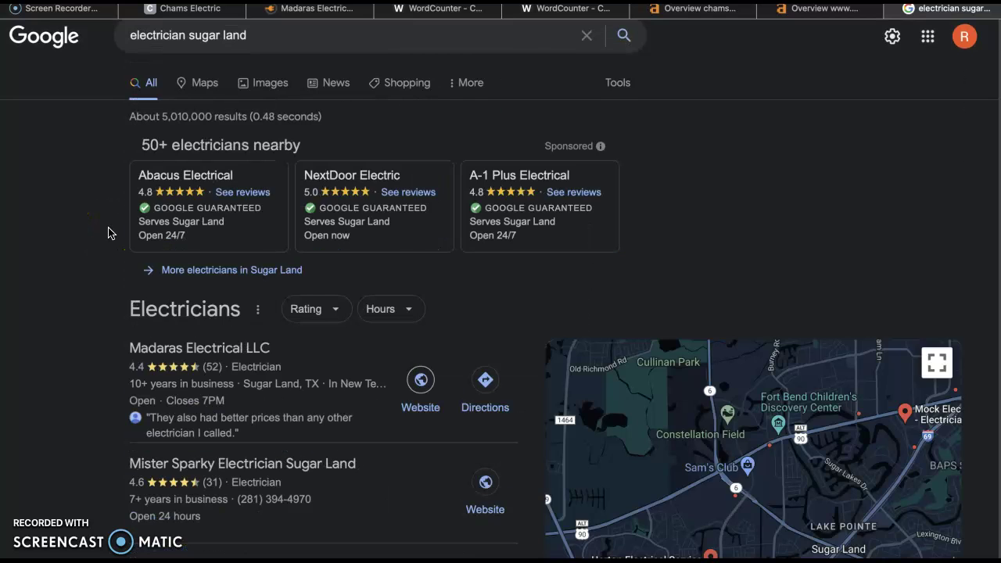
scroll(108, 230, "down", 3)
scroll(94, 237, "down", 1)
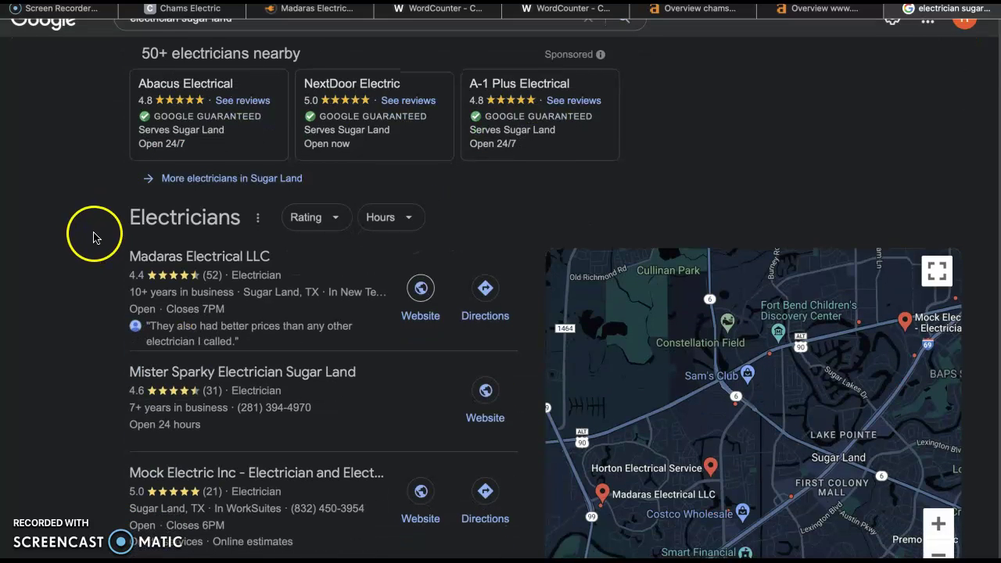
scroll(85, 219, "down", 2)
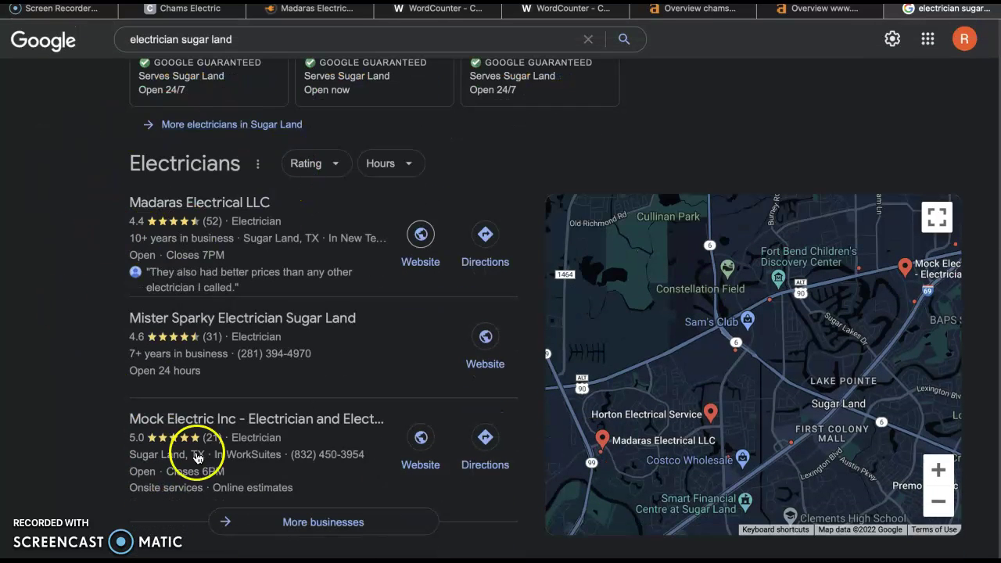